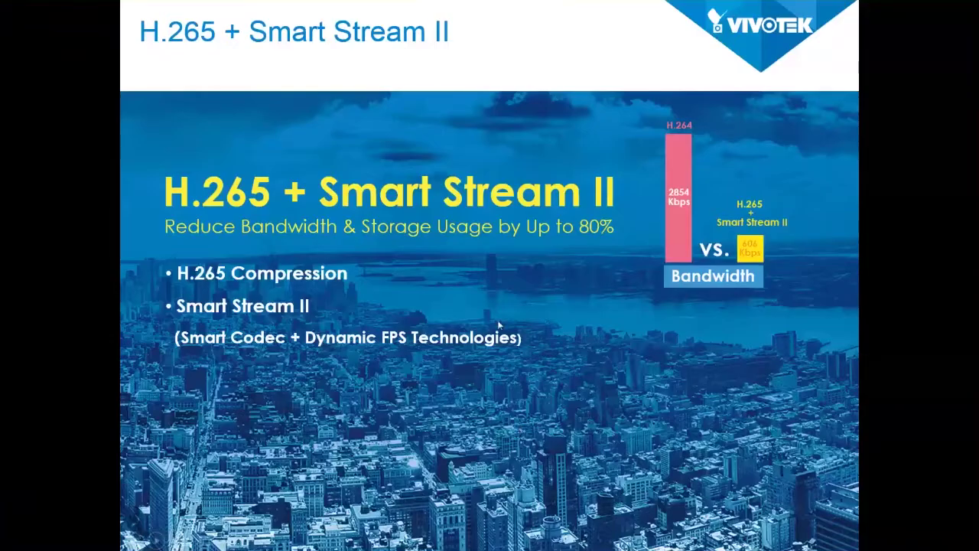
- Advance through the H.265 + Smart Stream III slide to the embedded comparison video slide
{"action": "left_click", "coordinate": [498, 320]}
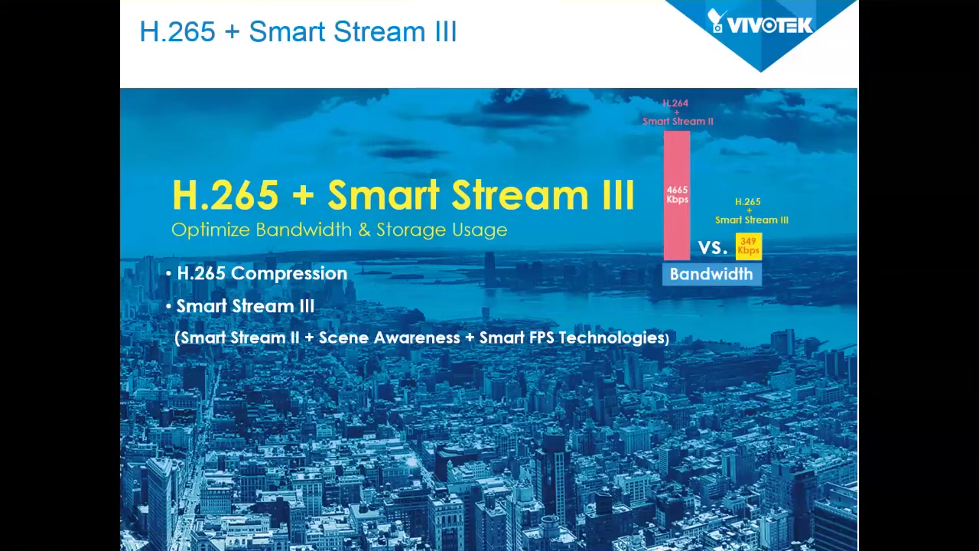
{"action": "left_click", "coordinate": [555, 437]}
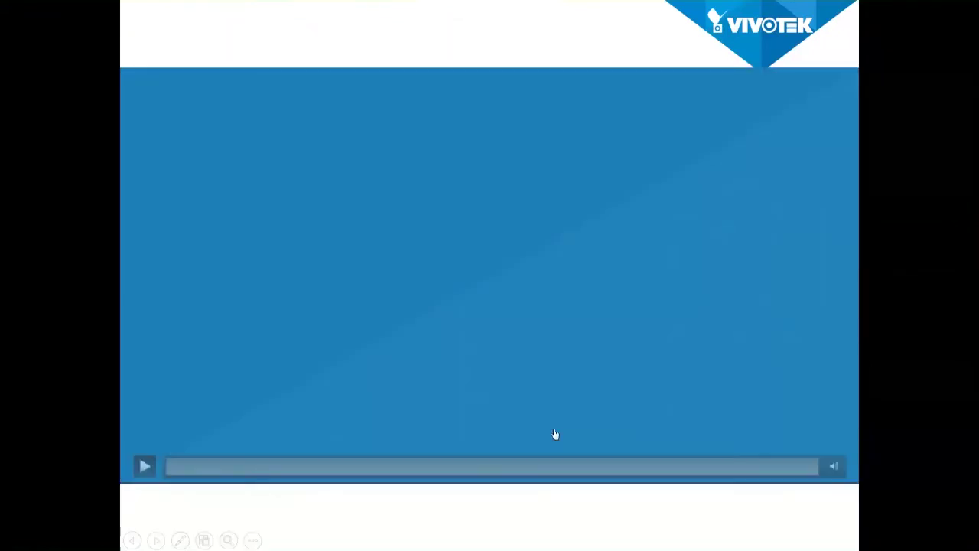
- Play the embedded Smart Stream II versus Smart Stream III bandwidth comparison video
{"action": "left_click", "coordinate": [148, 469]}
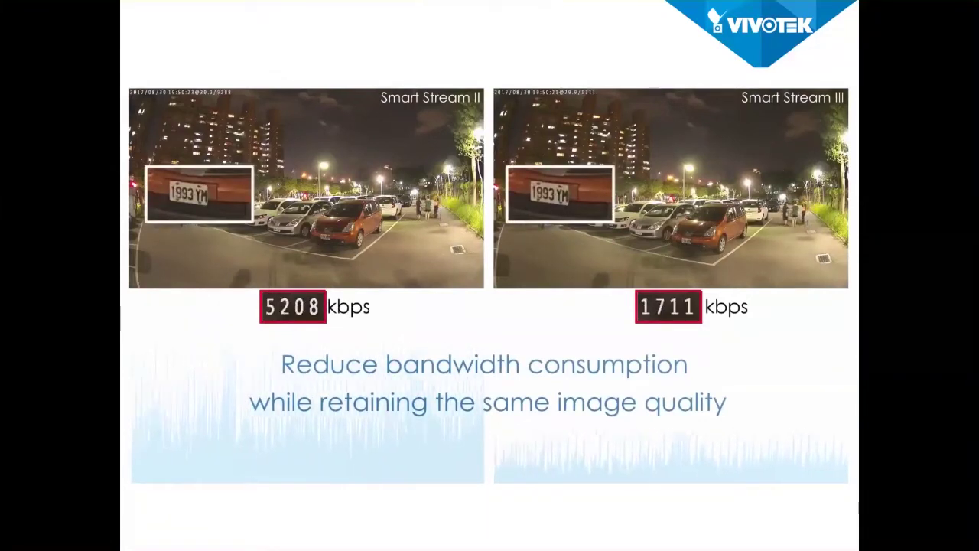
{"action": "mouse_move", "coordinate": [555, 377]}
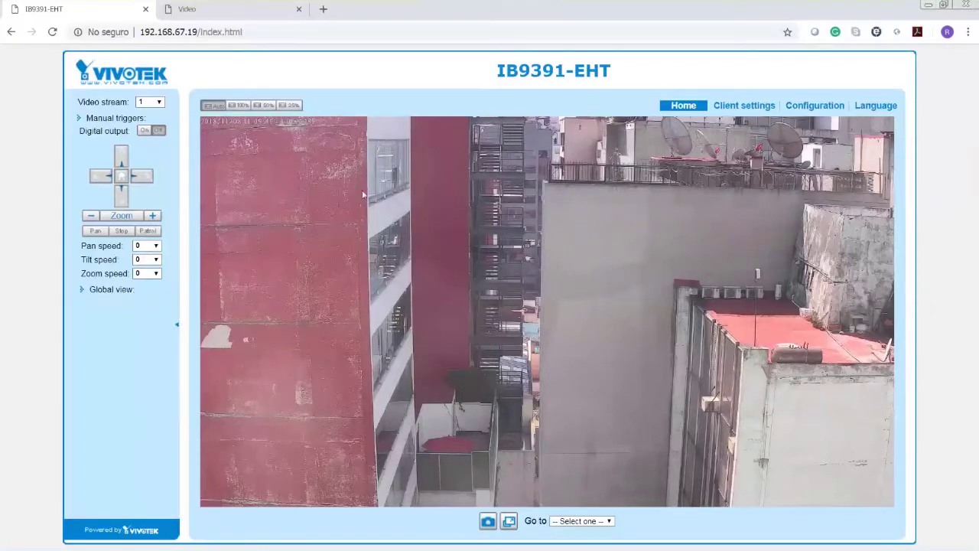
- Show the camera live image at 100% size, then bring up the Video settings page
{"action": "left_click", "coordinate": [239, 105]}
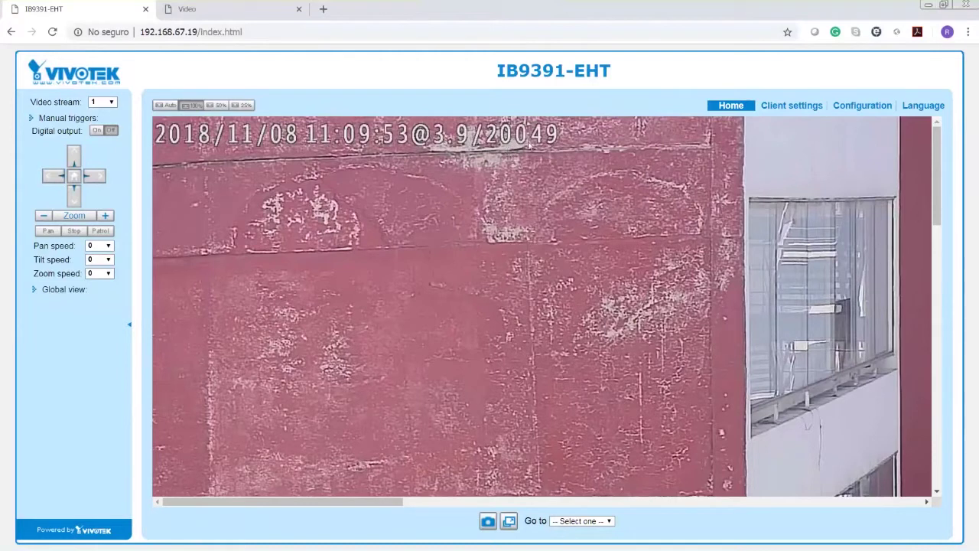
{"action": "left_click", "coordinate": [225, 12]}
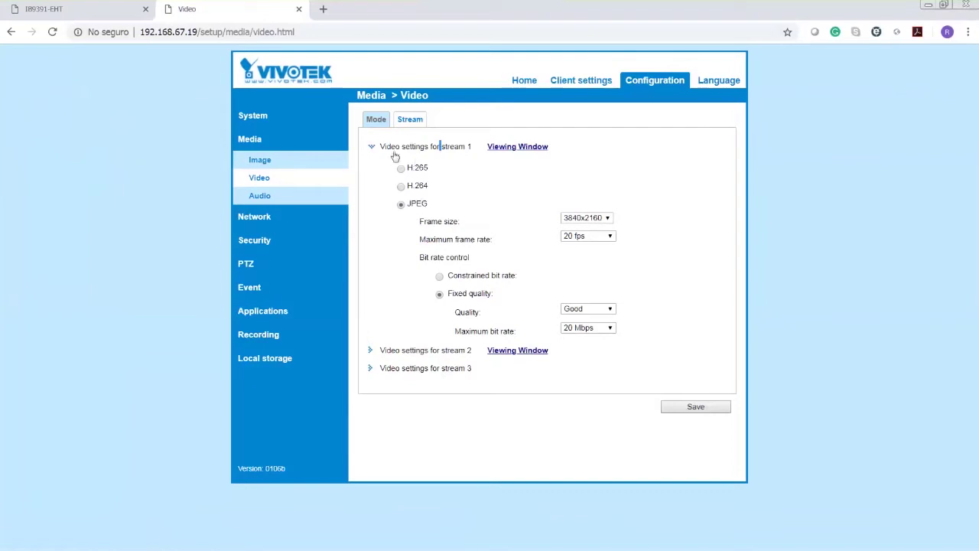
- Keep stream 1 at 3840x2160 and switch its codec to H.264
{"action": "left_click", "coordinate": [609, 220]}
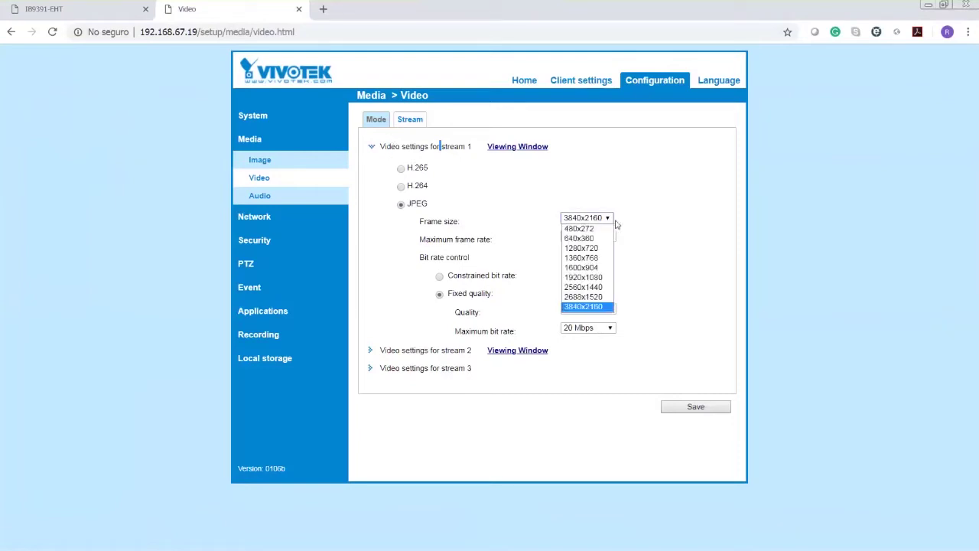
{"action": "left_click", "coordinate": [691, 221]}
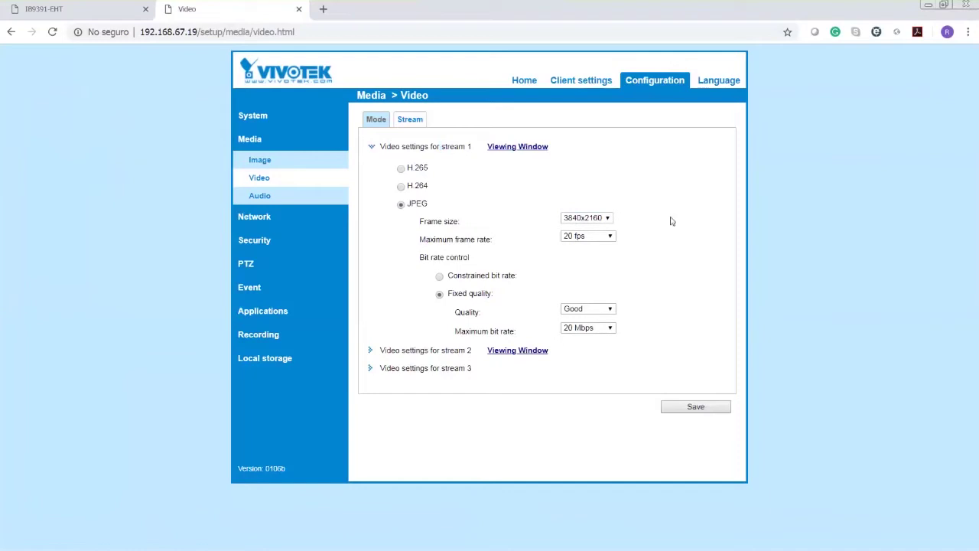
{"action": "left_click", "coordinate": [401, 187]}
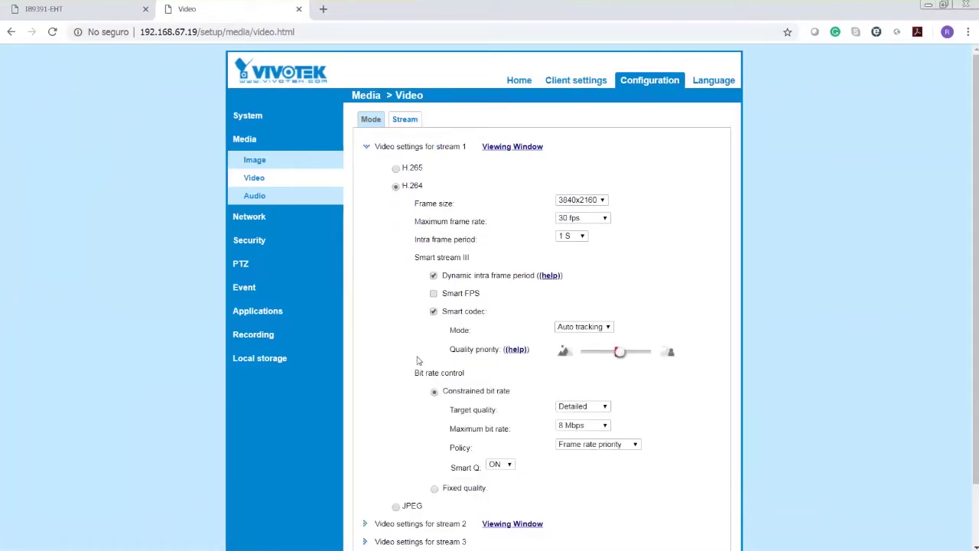
{"action": "left_click", "coordinate": [396, 506]}
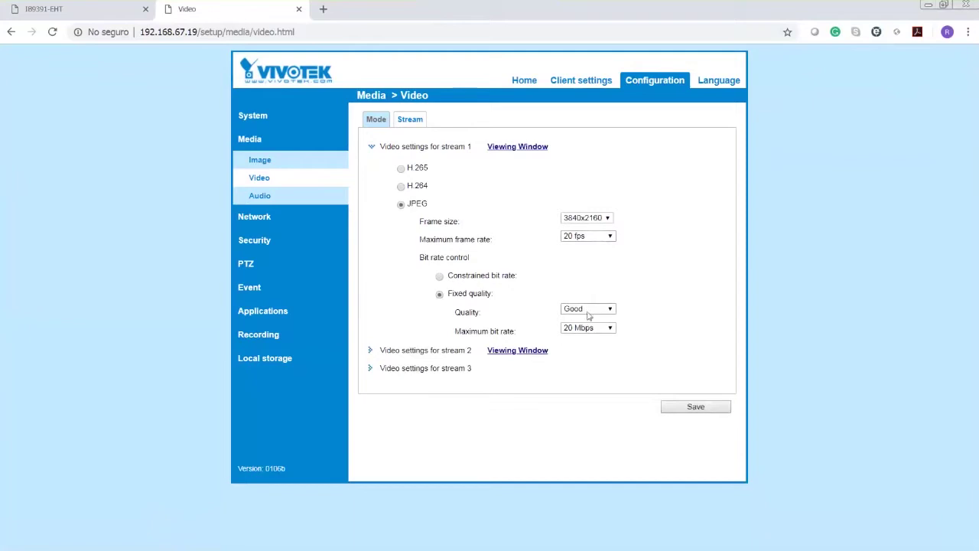
{"action": "left_click", "coordinate": [401, 186]}
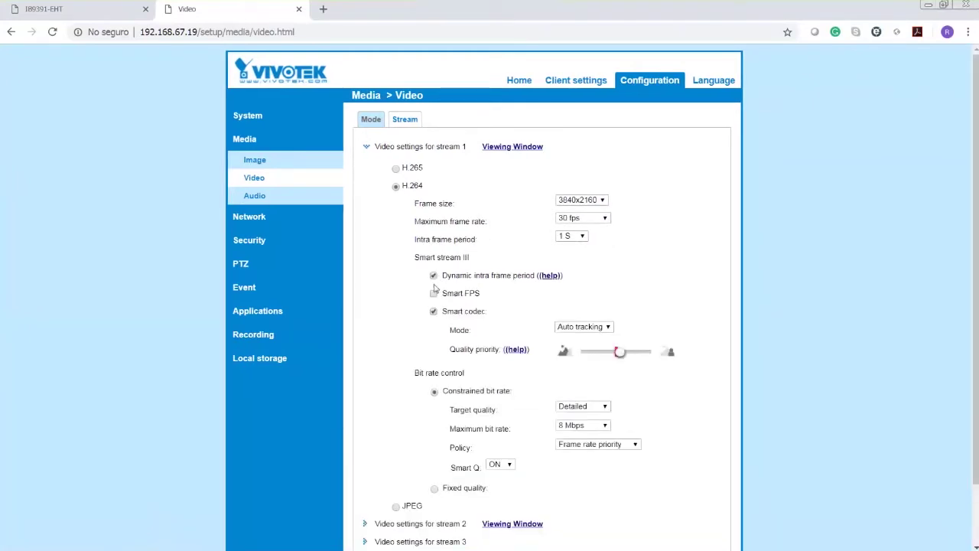
- Disable dynamic intra frame period and smart codec, set fixed quality, 20 Mbps, 20 fps, and save
{"action": "left_click", "coordinate": [433, 275]}
{"action": "left_click", "coordinate": [433, 311]}
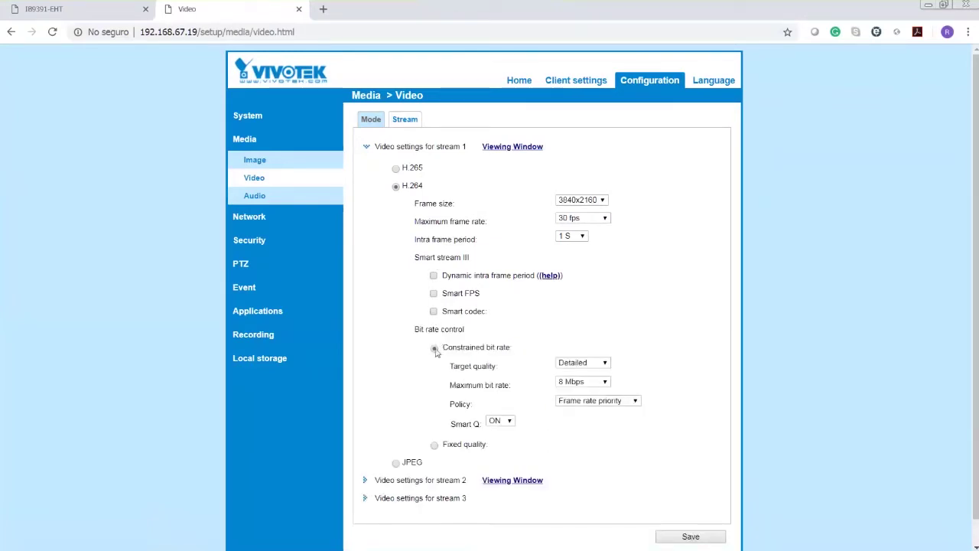
{"action": "left_click", "coordinate": [434, 446]}
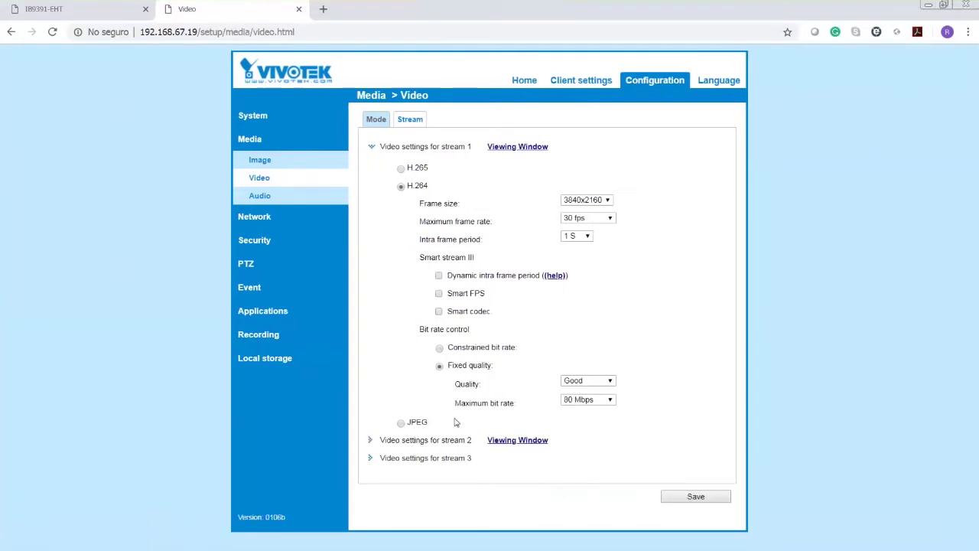
{"action": "left_click", "coordinate": [589, 399]}
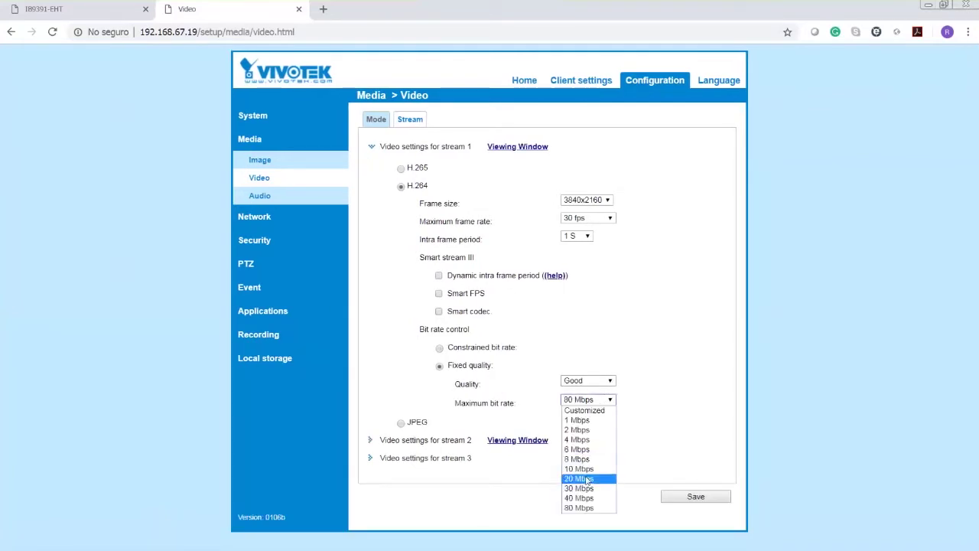
{"action": "left_click", "coordinate": [588, 478]}
{"action": "left_click", "coordinate": [593, 221]}
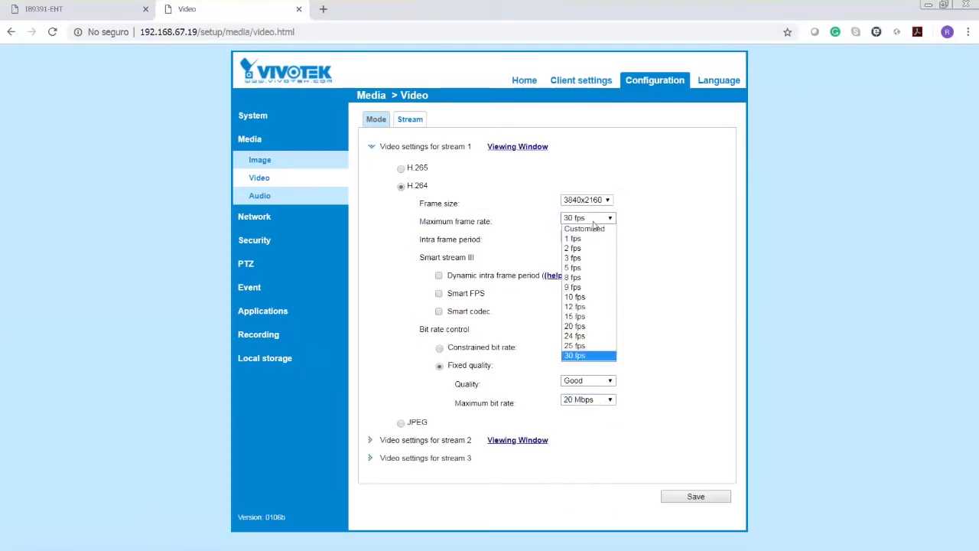
{"action": "left_click", "coordinate": [597, 327]}
{"action": "left_click", "coordinate": [697, 497]}
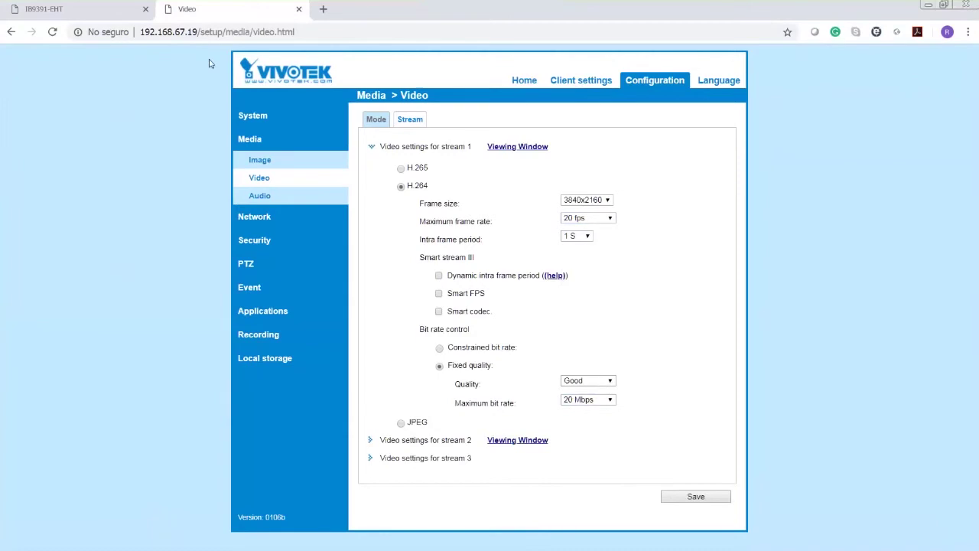
{"action": "left_click", "coordinate": [98, 10]}
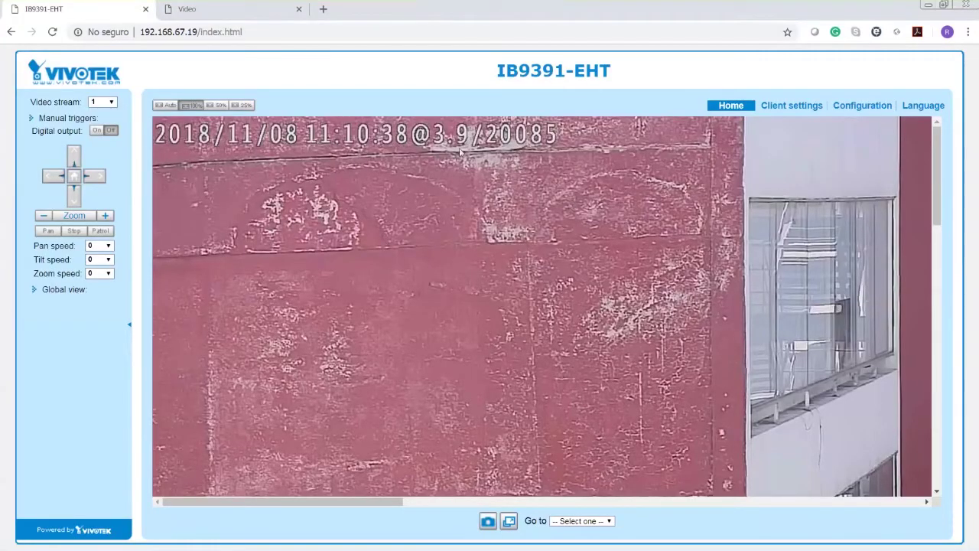
- Reload the live view and fit the whole camera image using Auto size
{"action": "left_click", "coordinate": [214, 15]}
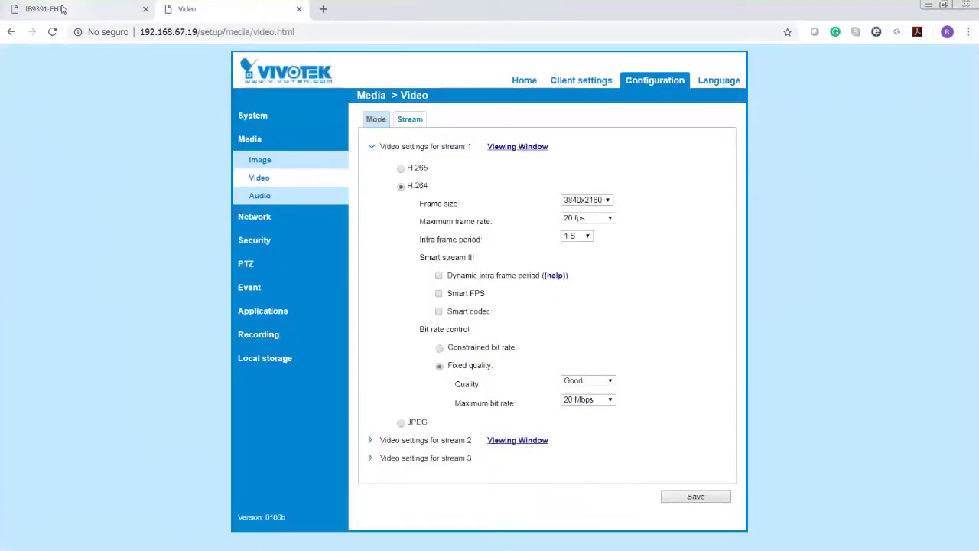
{"action": "left_click", "coordinate": [62, 9]}
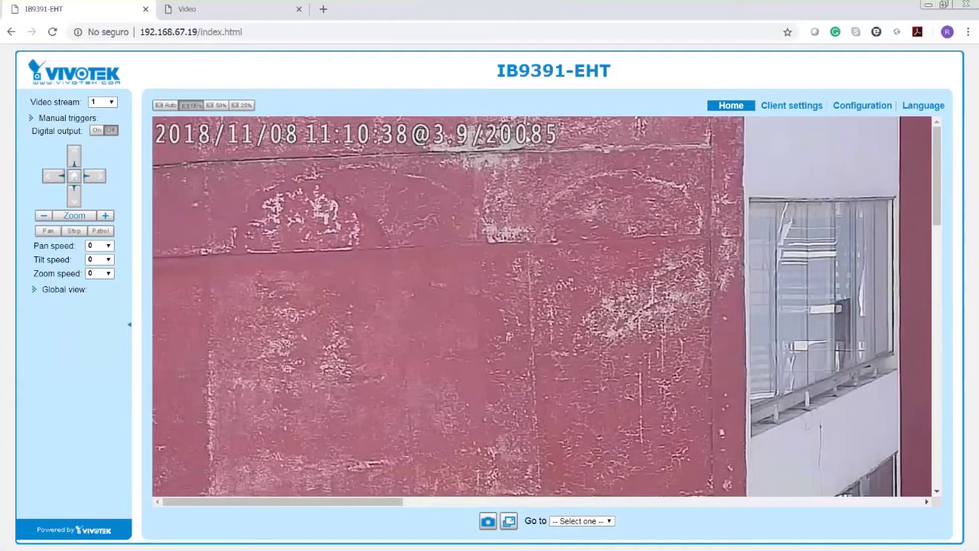
{"action": "left_click", "coordinate": [53, 34]}
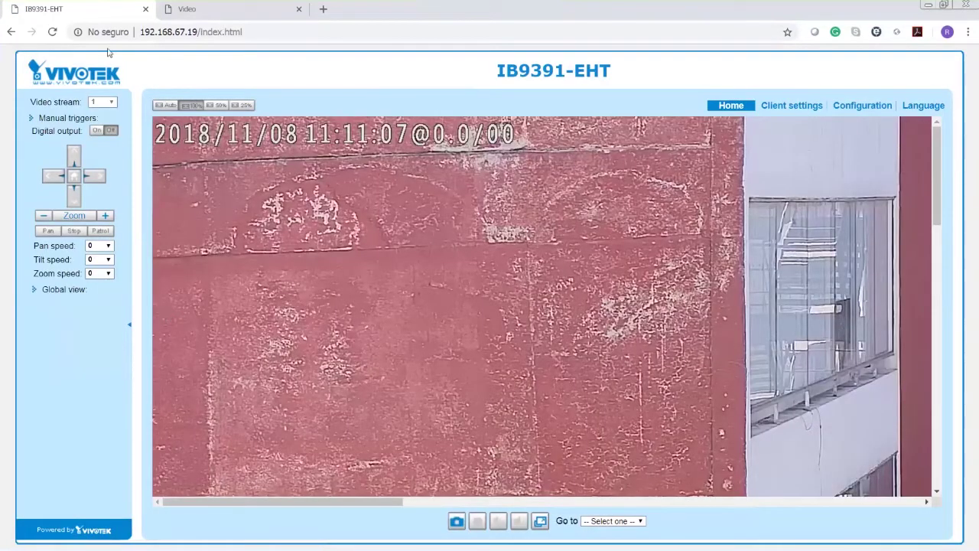
{"action": "left_click", "coordinate": [52, 32]}
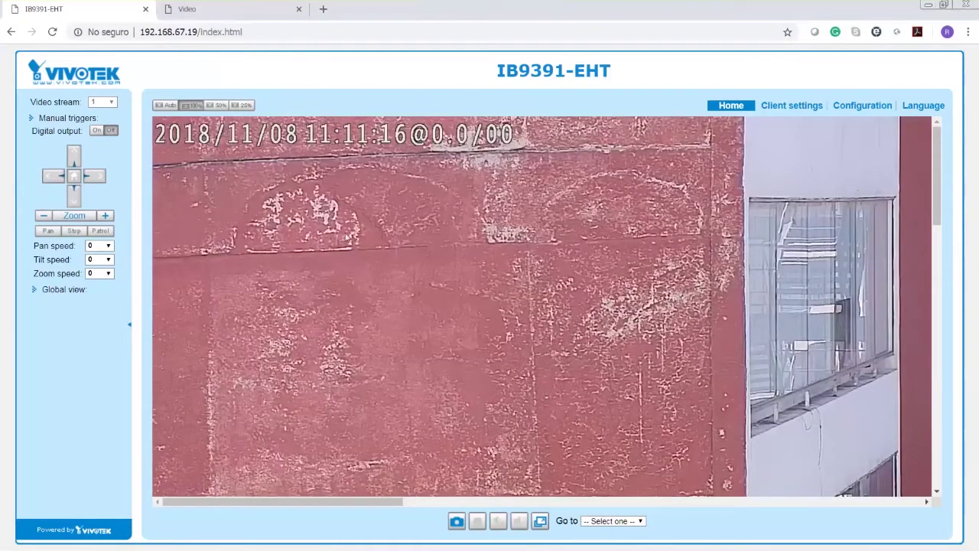
{"action": "left_click", "coordinate": [169, 105]}
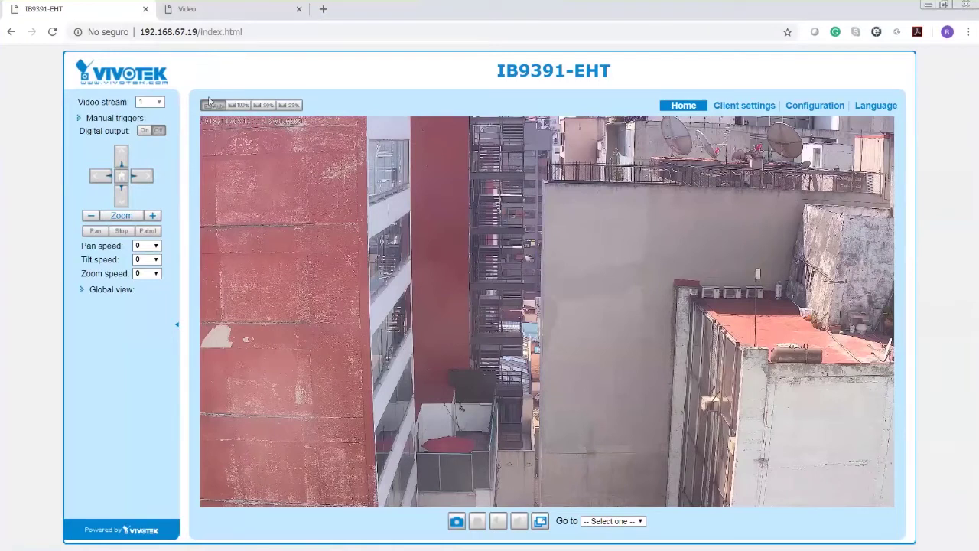
- Reload the live view repeatedly until the H.264 stream 1 image shows properly
{"action": "left_click", "coordinate": [52, 31]}
{"action": "left_click", "coordinate": [53, 32]}
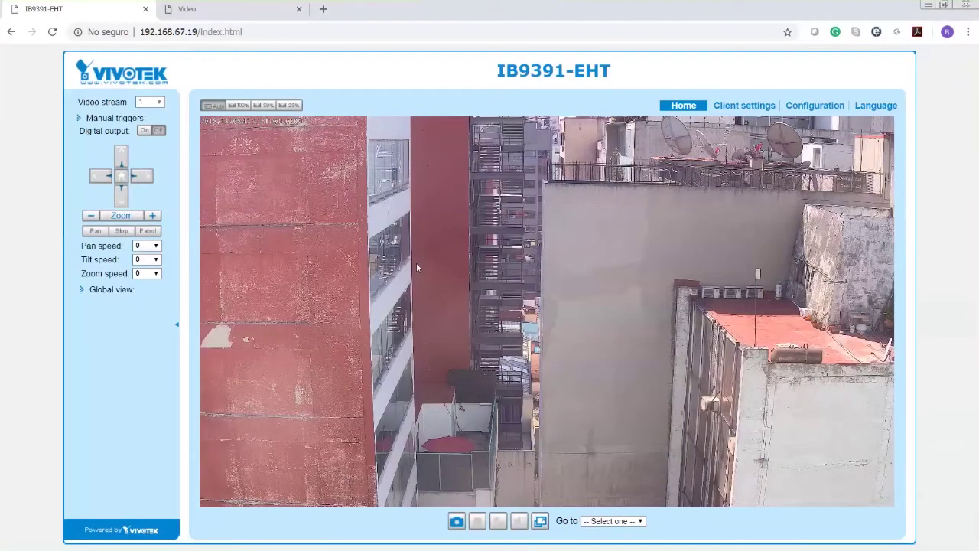
{"action": "left_click", "coordinate": [53, 36]}
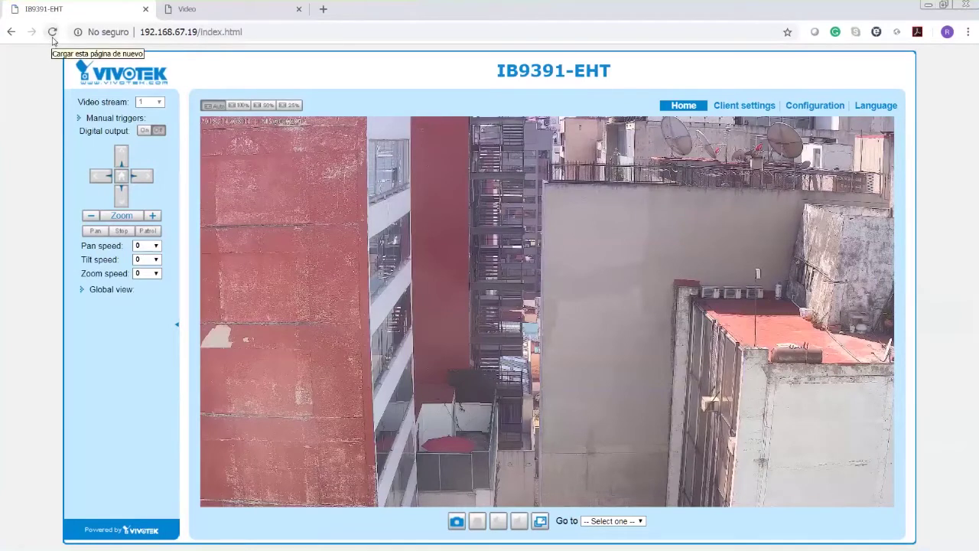
{"action": "left_click", "coordinate": [53, 34]}
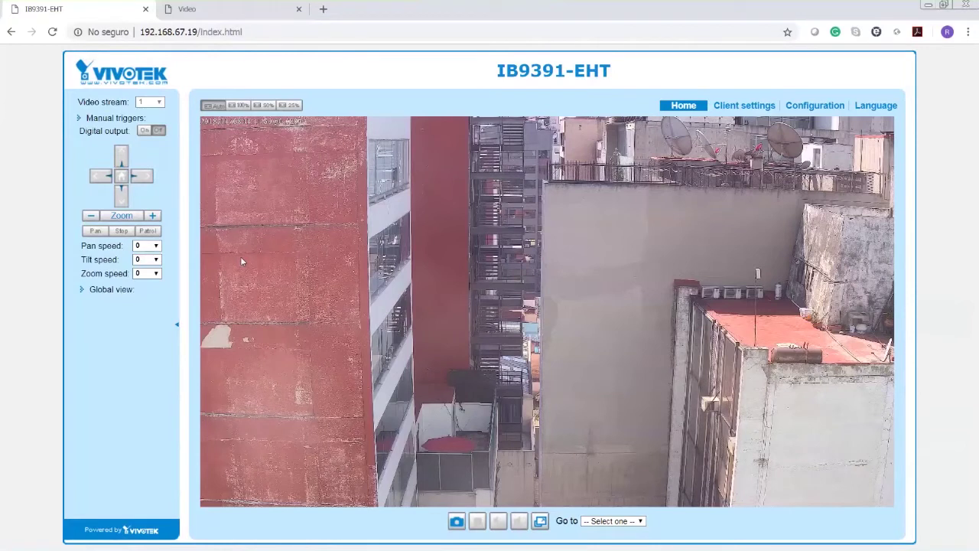
{"action": "left_click", "coordinate": [52, 32]}
{"action": "left_click", "coordinate": [50, 33]}
{"action": "left_click", "coordinate": [230, 13]}
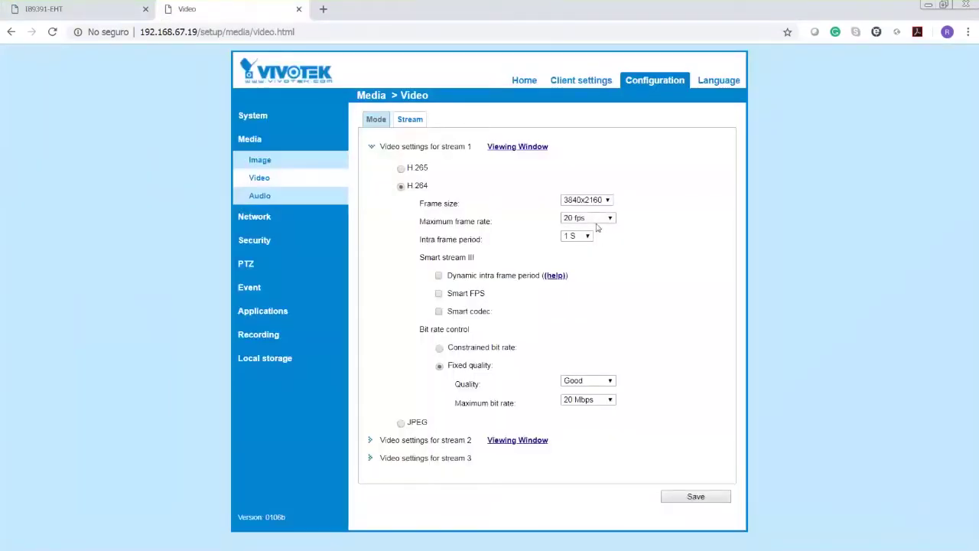
{"action": "left_click", "coordinate": [109, 10]}
- Reload the live view, then switch stream 1 to H.265 on the Video settings page
{"action": "left_click", "coordinate": [55, 34]}
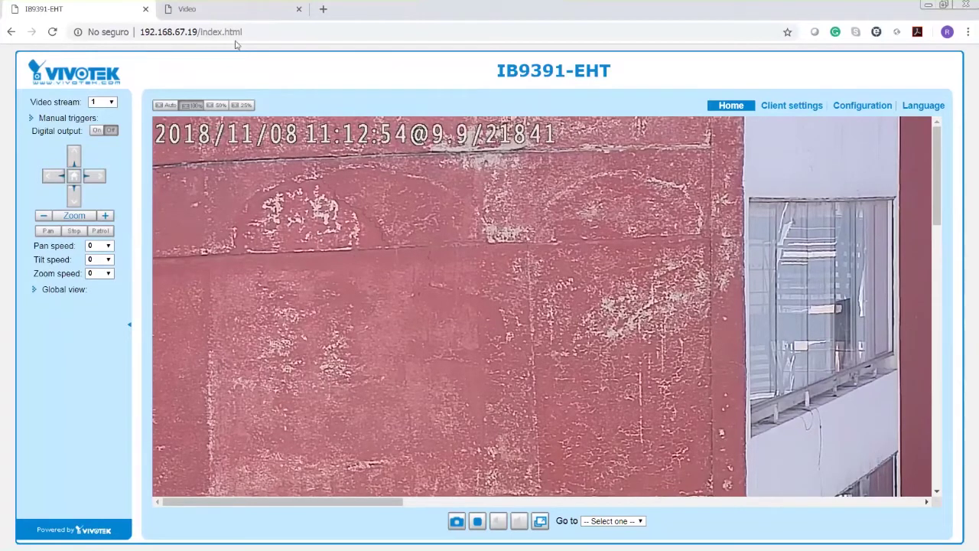
{"action": "left_click", "coordinate": [234, 11]}
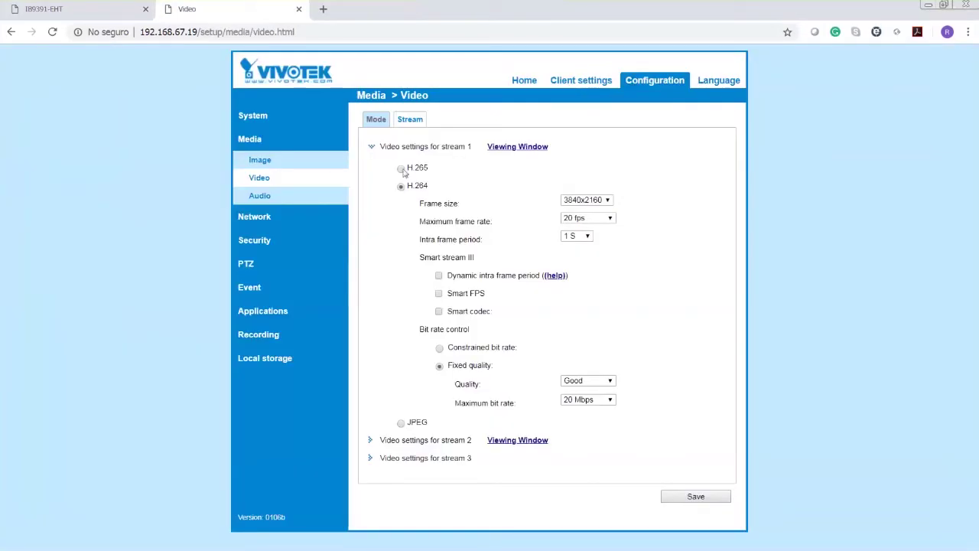
{"action": "left_click", "coordinate": [403, 169]}
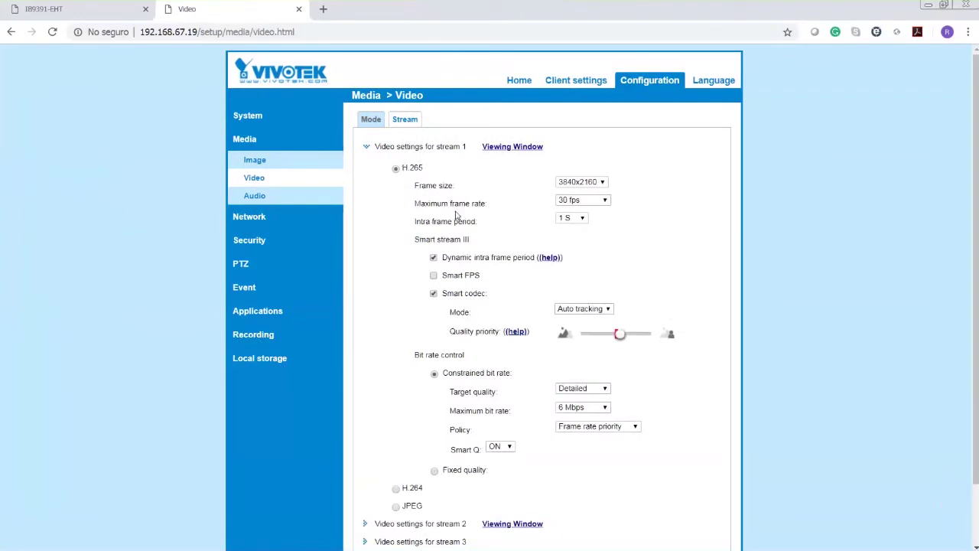
- Set stream 1's maximum frame rate to 20 fps
{"action": "left_click", "coordinate": [582, 200]}
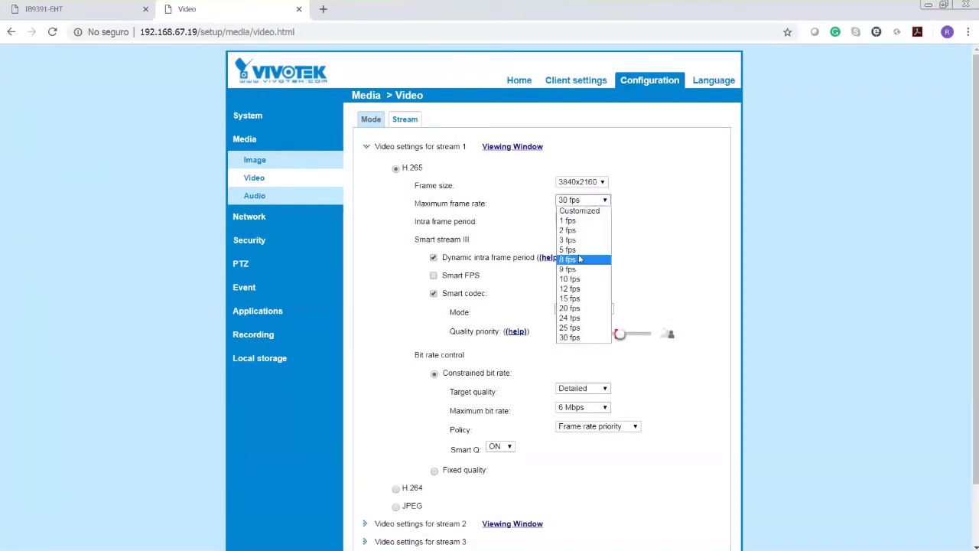
{"action": "left_click", "coordinate": [570, 308]}
{"action": "left_click", "coordinate": [610, 284]}
{"action": "scroll", "coordinate": [648, 267], "scroll_direction": "down", "scroll_amount": 2}
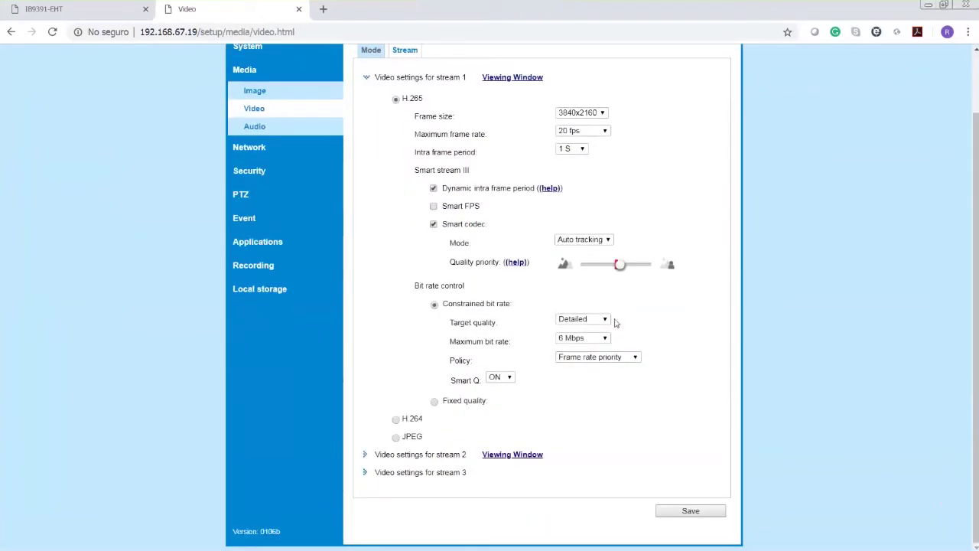
- Use fixed quality with a 20 Mbps cap, raise the quality priority, and save
{"action": "left_click", "coordinate": [451, 398]}
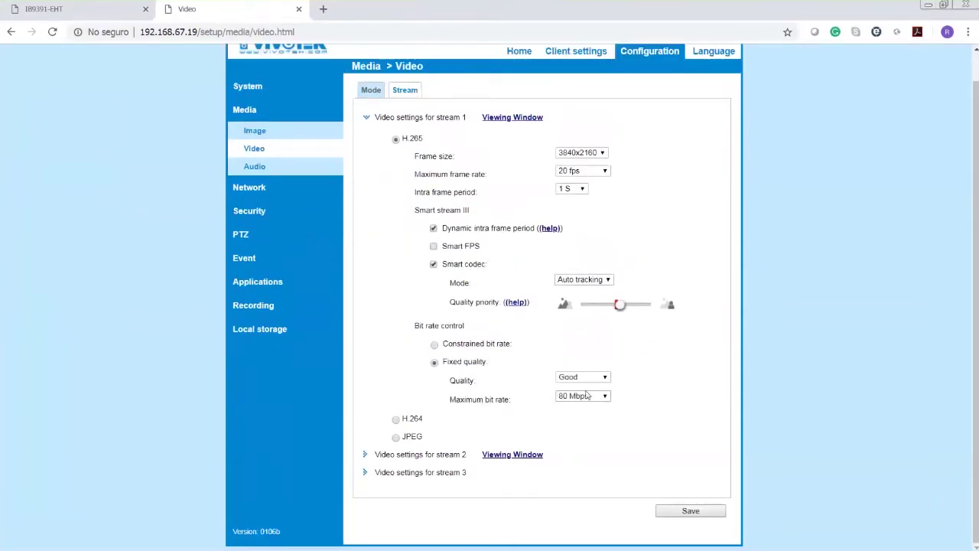
{"action": "left_click", "coordinate": [588, 395]}
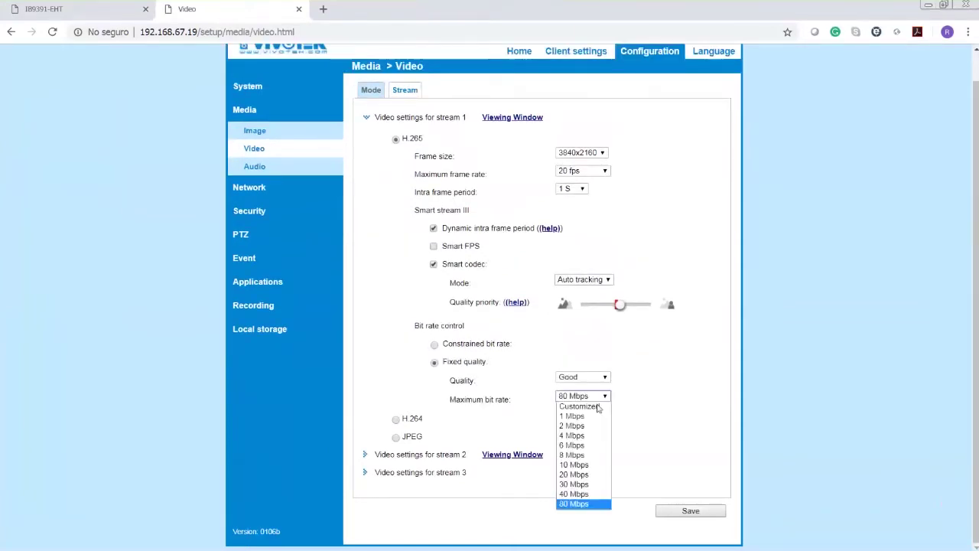
{"action": "left_click", "coordinate": [589, 476]}
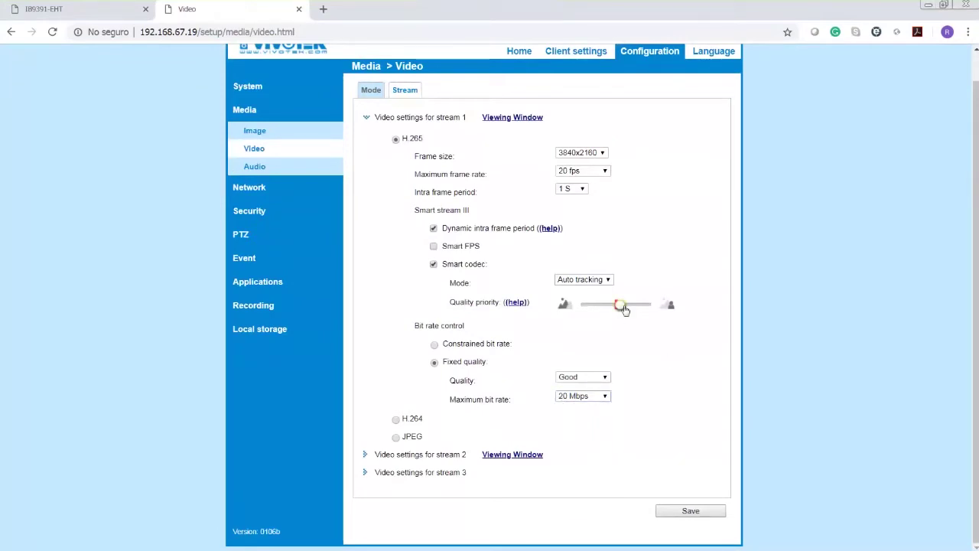
{"action": "left_click_drag", "start_coordinate": [623, 306], "coordinate": [651, 306]}
{"action": "left_click", "coordinate": [697, 517]}
{"action": "left_click", "coordinate": [659, 510]}
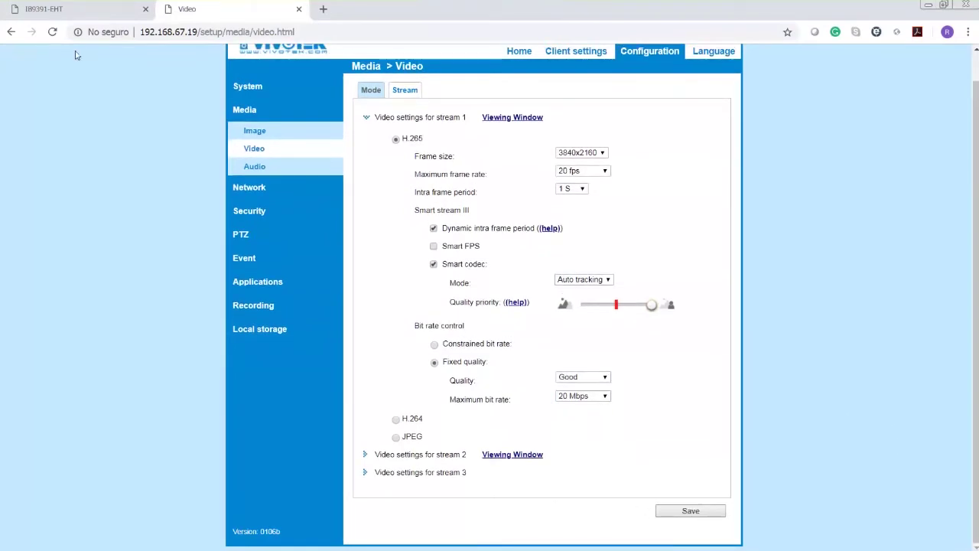
{"action": "left_click", "coordinate": [54, 8]}
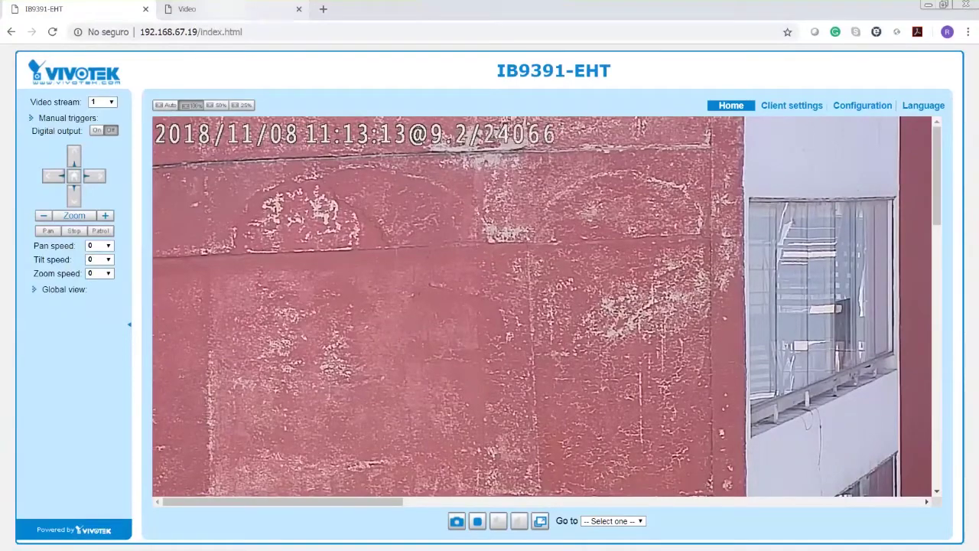
- Save the video settings once more, reload the live view, and select its page address
{"action": "key", "text": "ctrl+Tab"}
{"action": "left_click", "coordinate": [709, 513]}
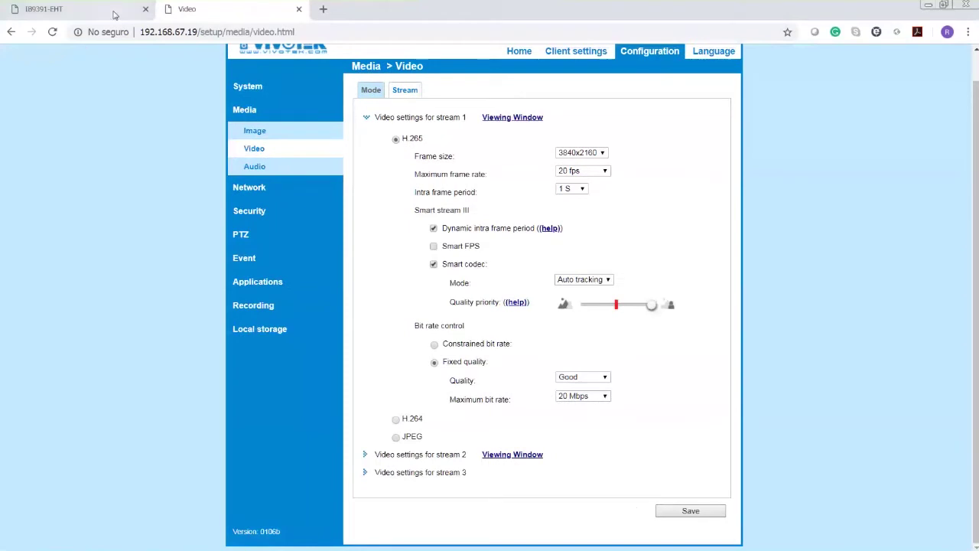
{"action": "left_click", "coordinate": [113, 15]}
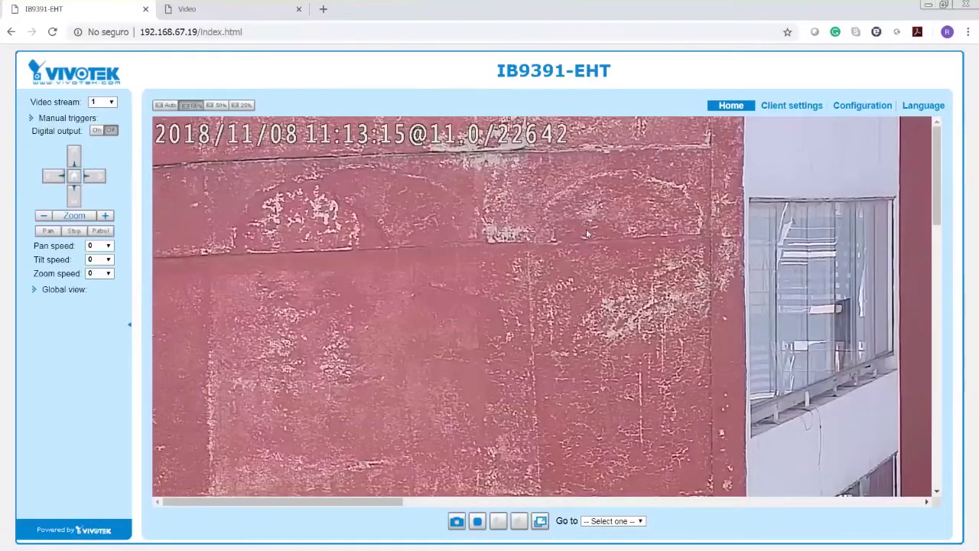
{"action": "left_click", "coordinate": [52, 32]}
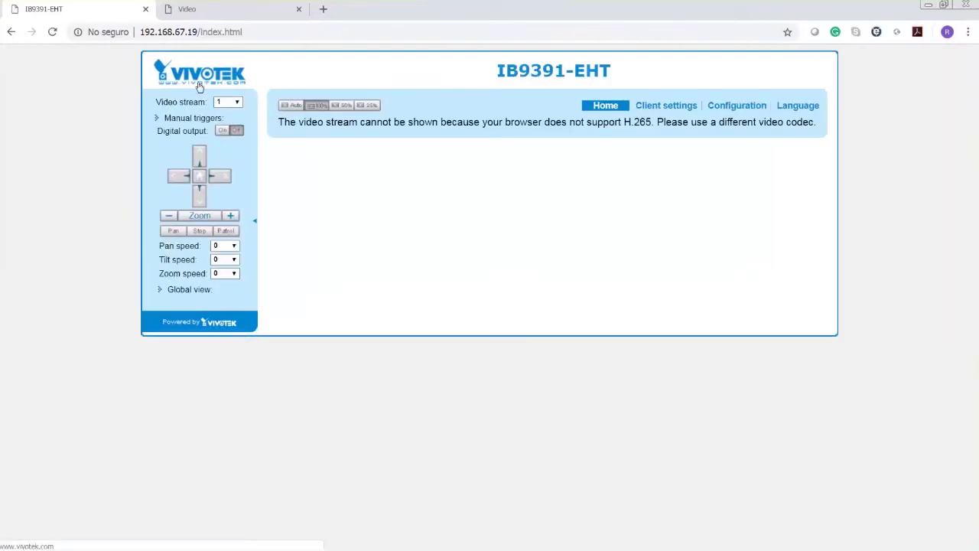
{"action": "left_click", "coordinate": [215, 32]}
{"action": "key", "text": "ctrl+c"}
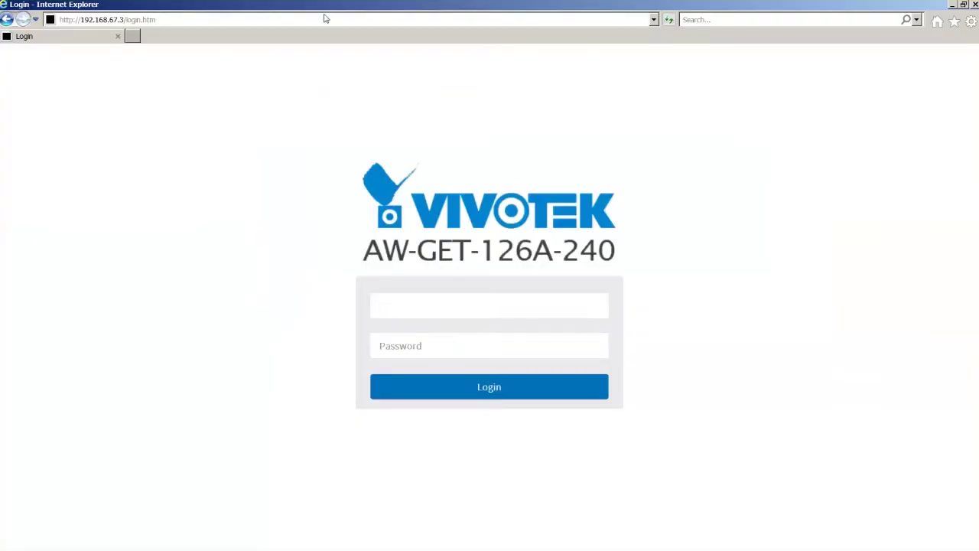
{"action": "left_click", "coordinate": [326, 18]}
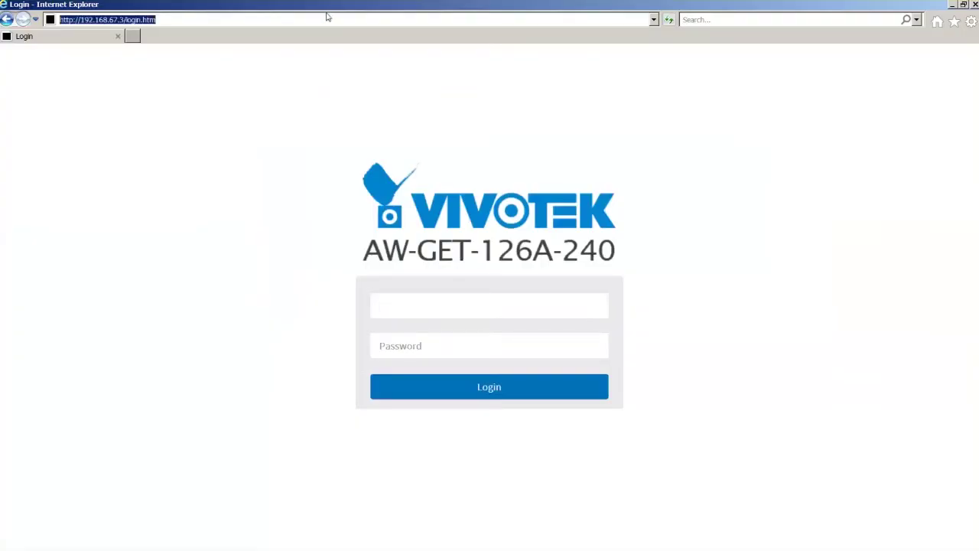
{"action": "key", "text": "ctrl+v"}
{"action": "key", "text": "Return"}
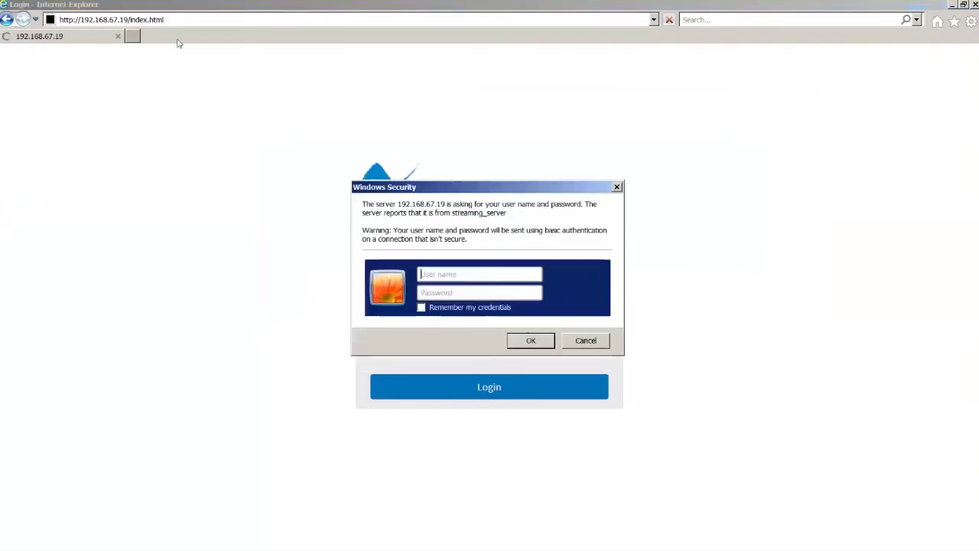
{"action": "type", "text": "root"}
{"action": "key", "text": "Tab"}
{"action": "type", "text": "password"}
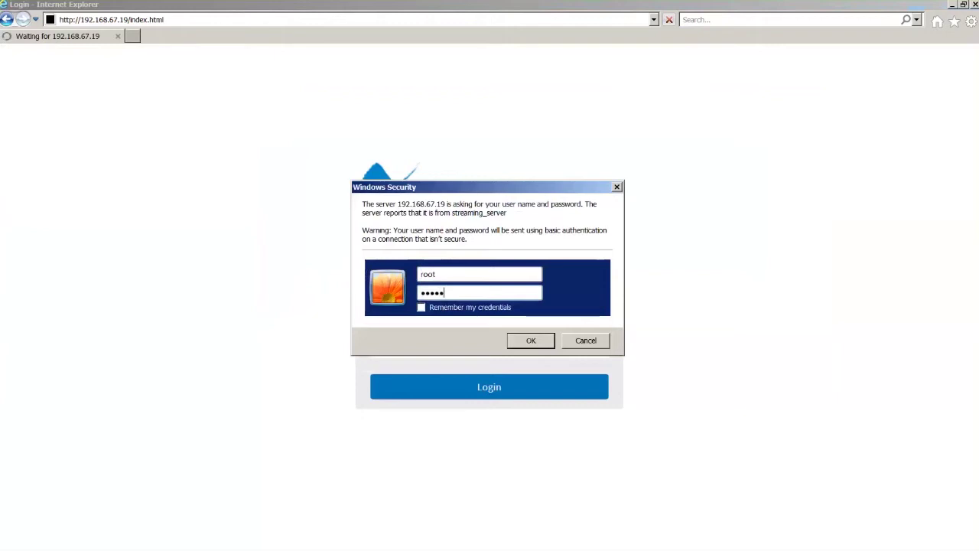
{"action": "key", "text": "Return"}
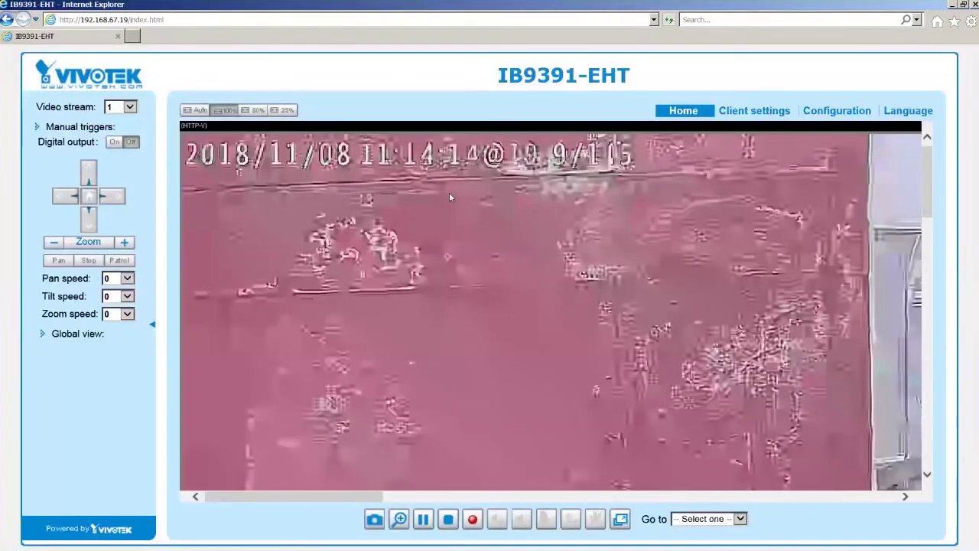
- Fit the H.265 live video with Auto size and digitally zoom in on the scene
{"action": "left_click", "coordinate": [207, 110]}
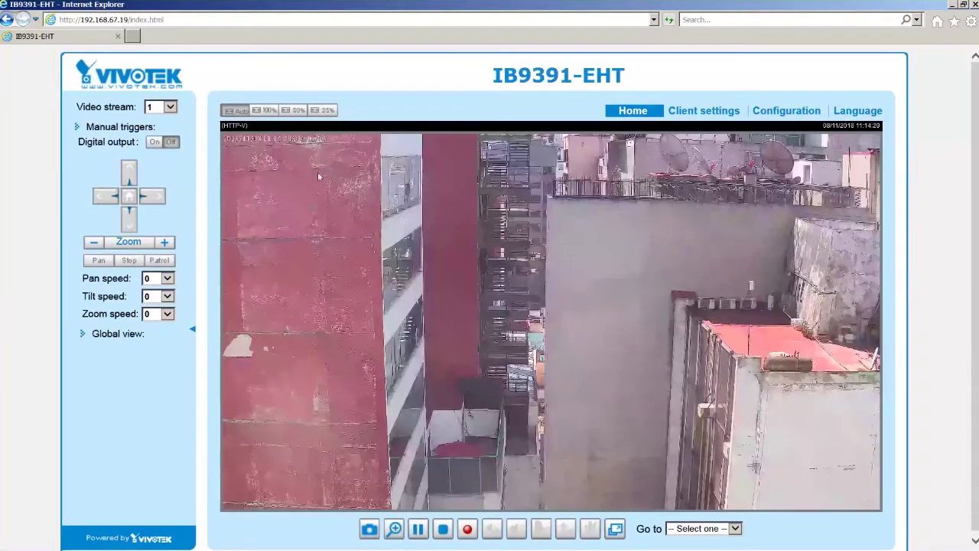
{"action": "scroll", "coordinate": [343, 159], "scroll_direction": "up", "scroll_amount": 4}
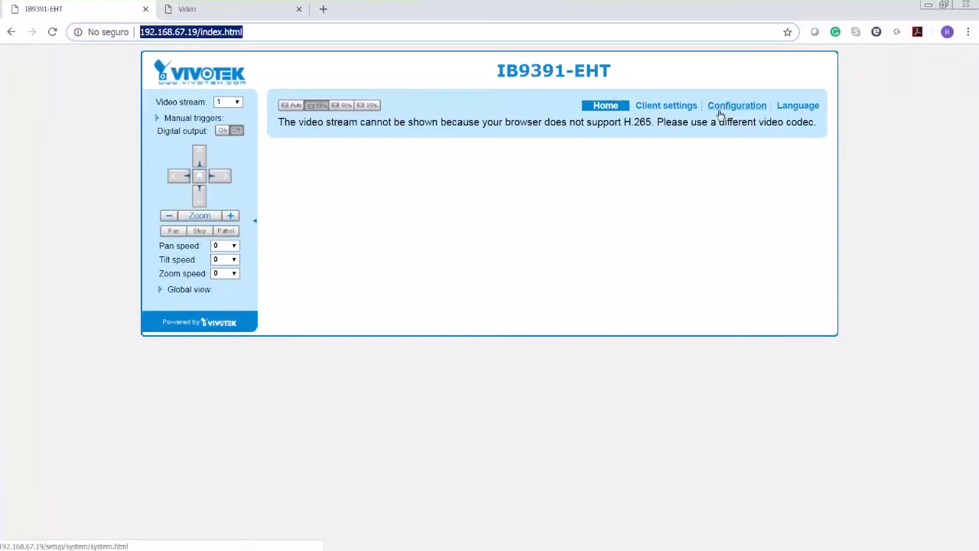
- Re-save the stream 1 settings (H.265, 4K, 20 fps) on the Video configuration page
{"action": "left_click", "coordinate": [719, 112]}
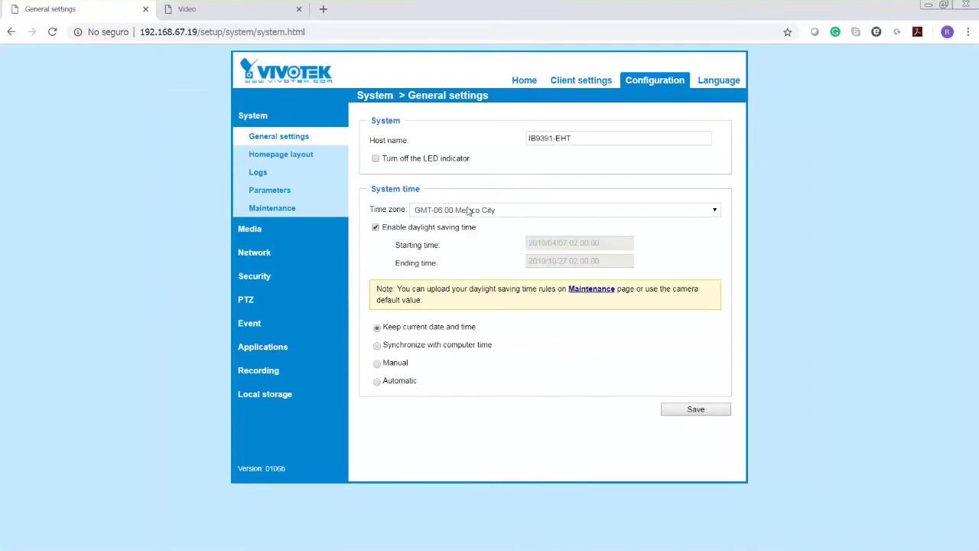
{"action": "left_click", "coordinate": [186, 11]}
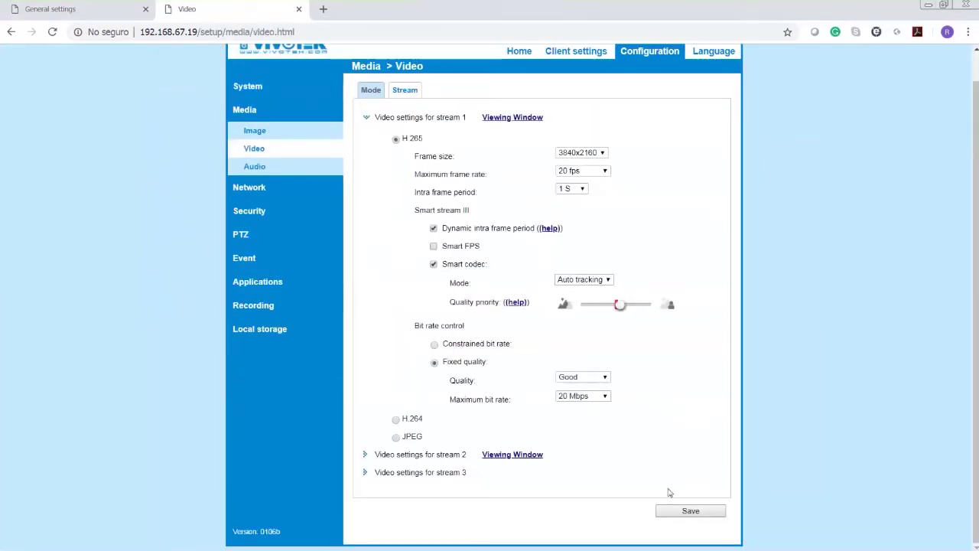
{"action": "left_click", "coordinate": [704, 511]}
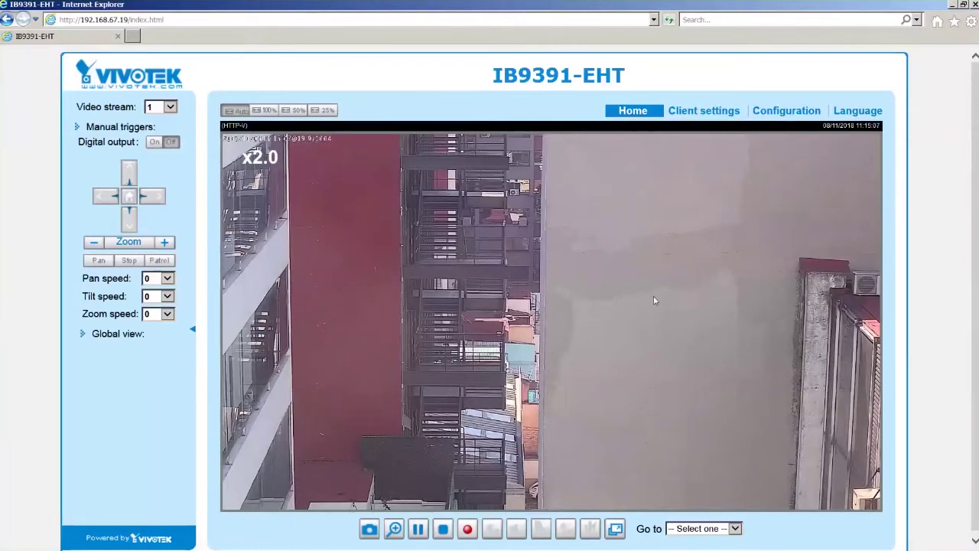
- Recentre the live H.265 view, zoom in and back out, then show it full screen and exit
{"action": "left_click", "coordinate": [520, 342]}
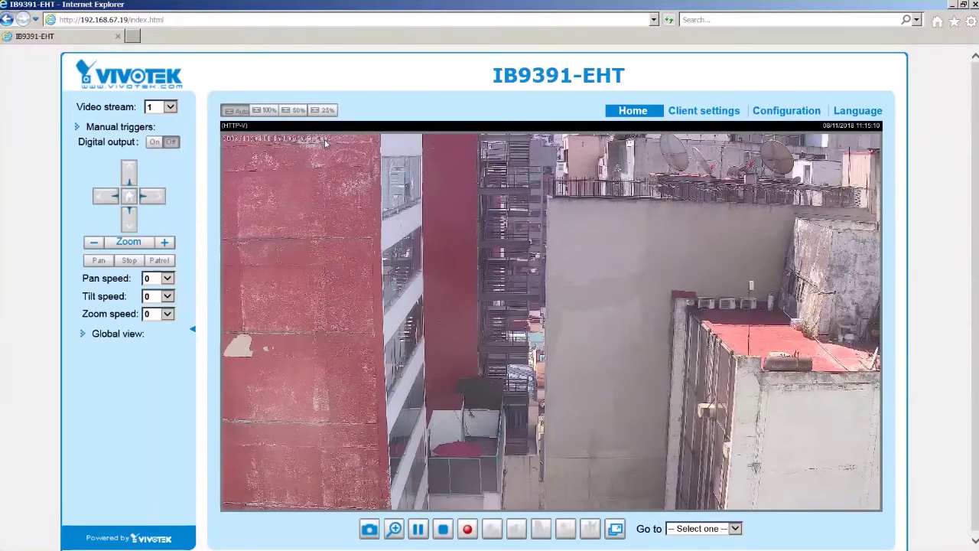
{"action": "scroll", "coordinate": [324, 139], "scroll_direction": "up", "scroll_amount": 5}
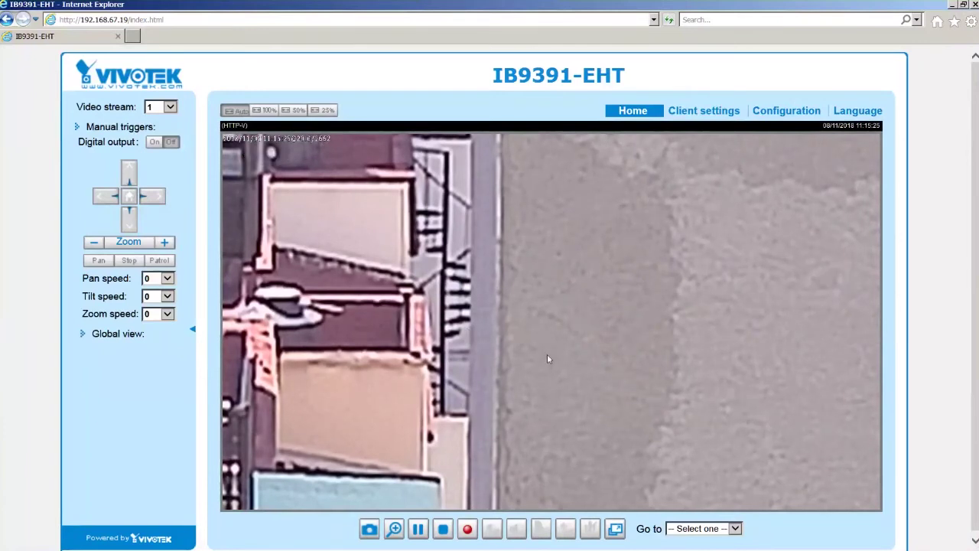
{"action": "scroll", "coordinate": [506, 392], "scroll_direction": "down", "scroll_amount": 5}
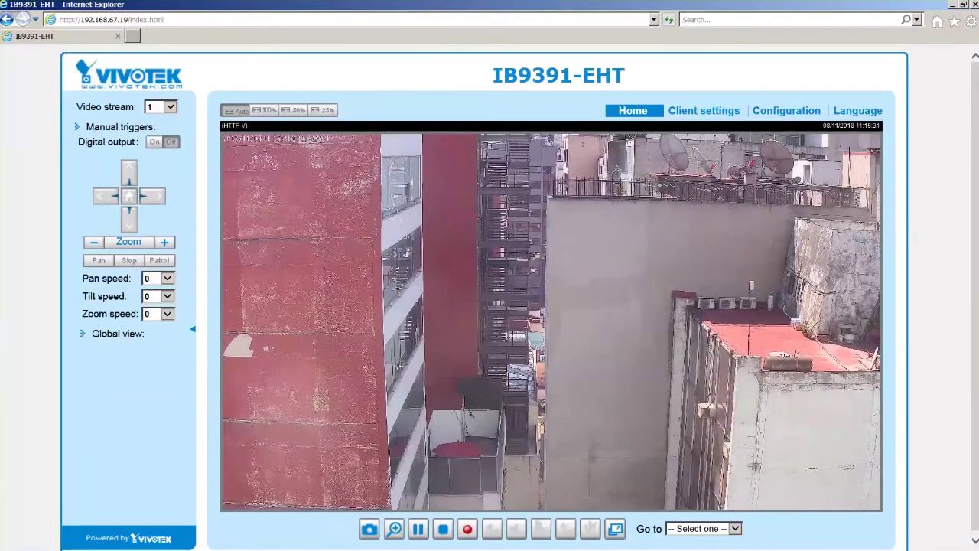
{"action": "left_click", "coordinate": [615, 528]}
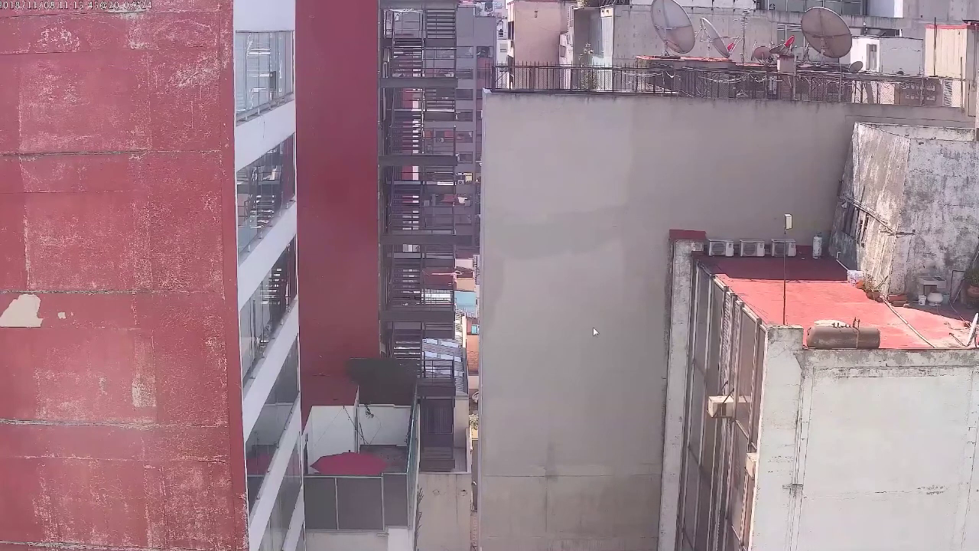
{"action": "key", "text": "Escape"}
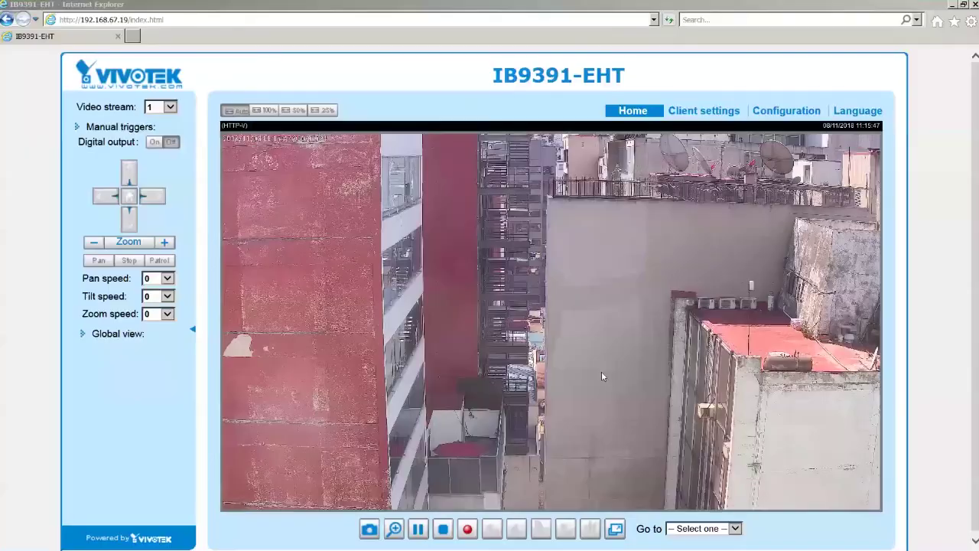